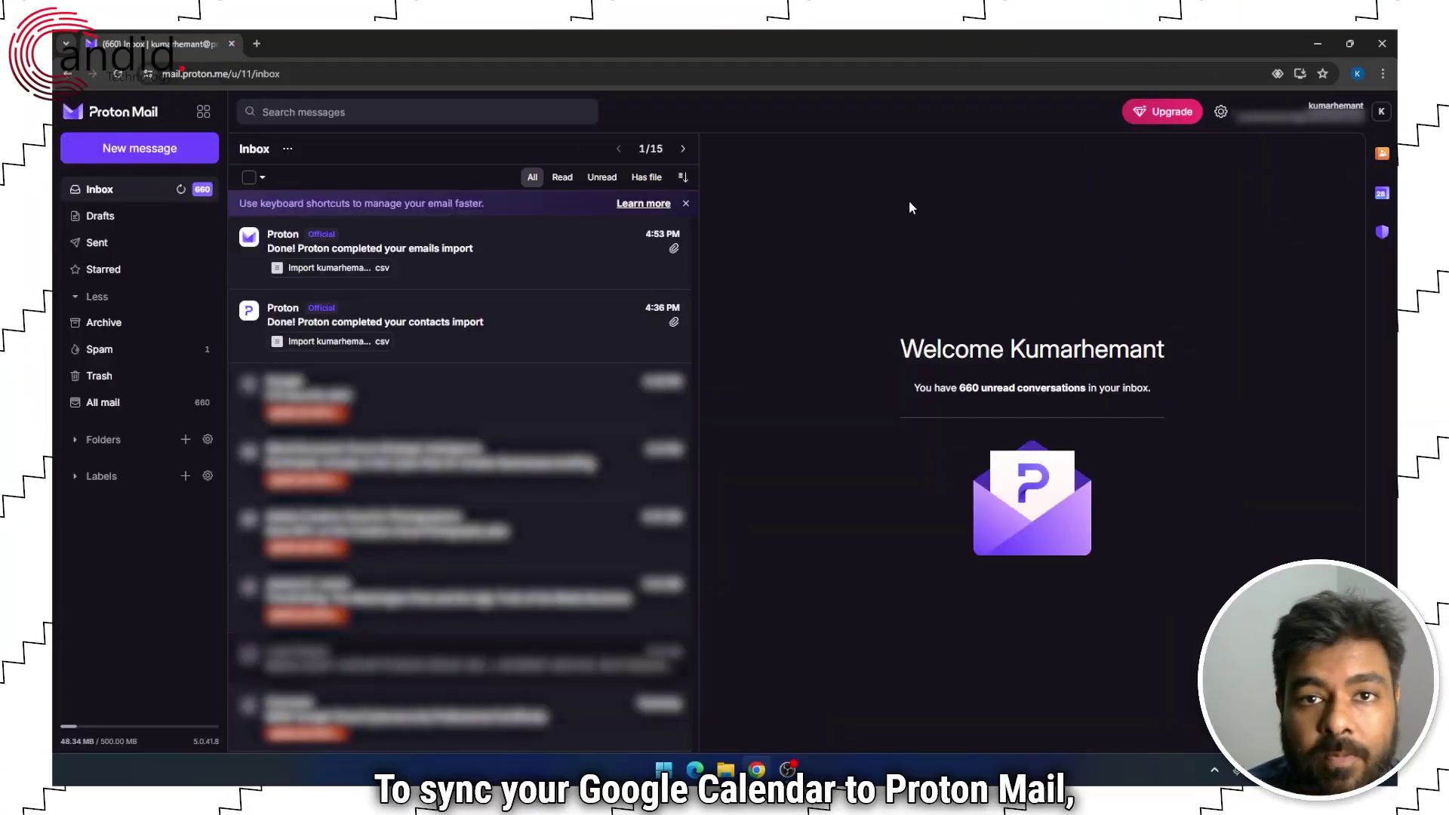
Reach the account settings from the avatar menu
click(1379, 114)
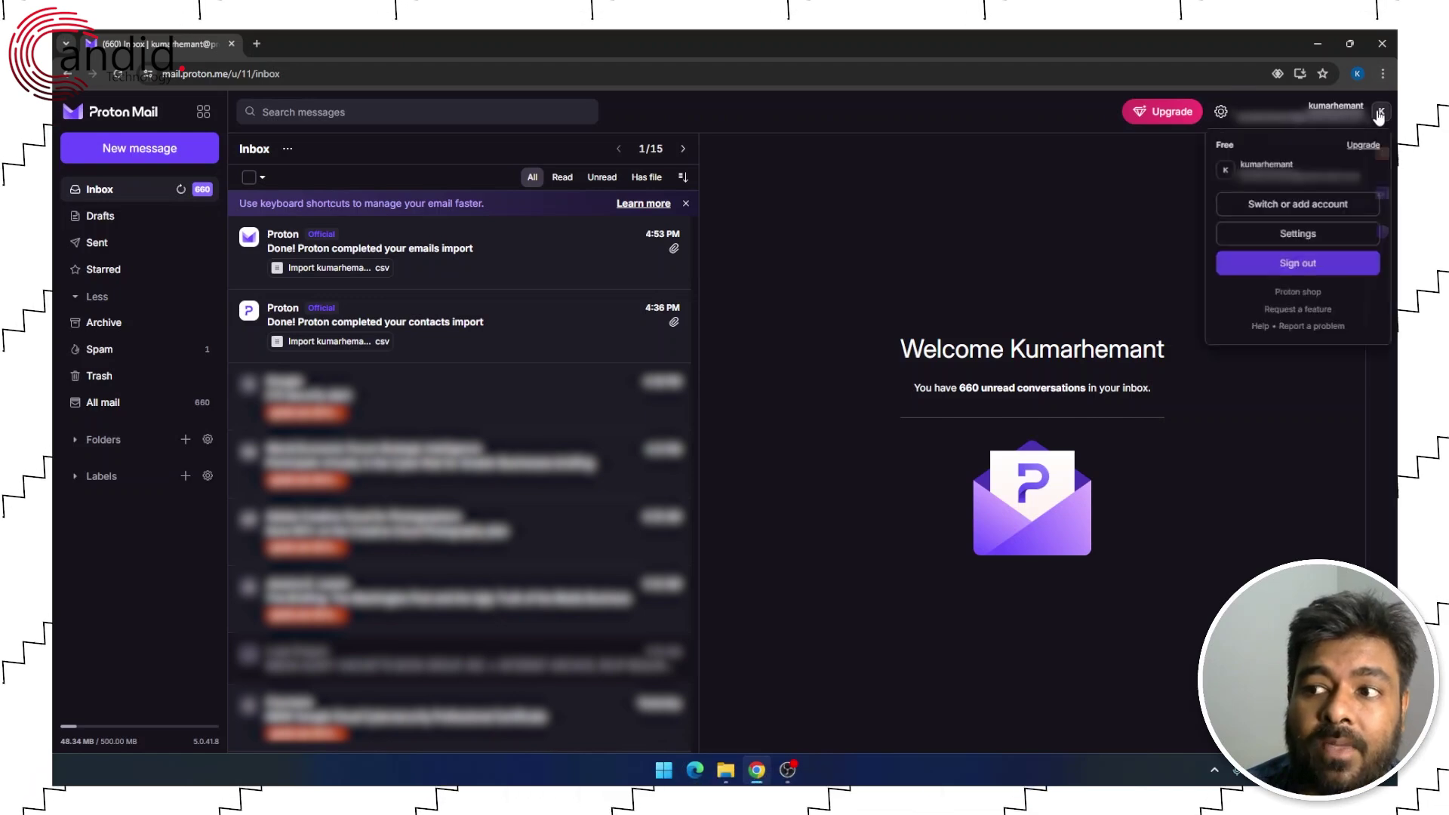
click(1300, 243)
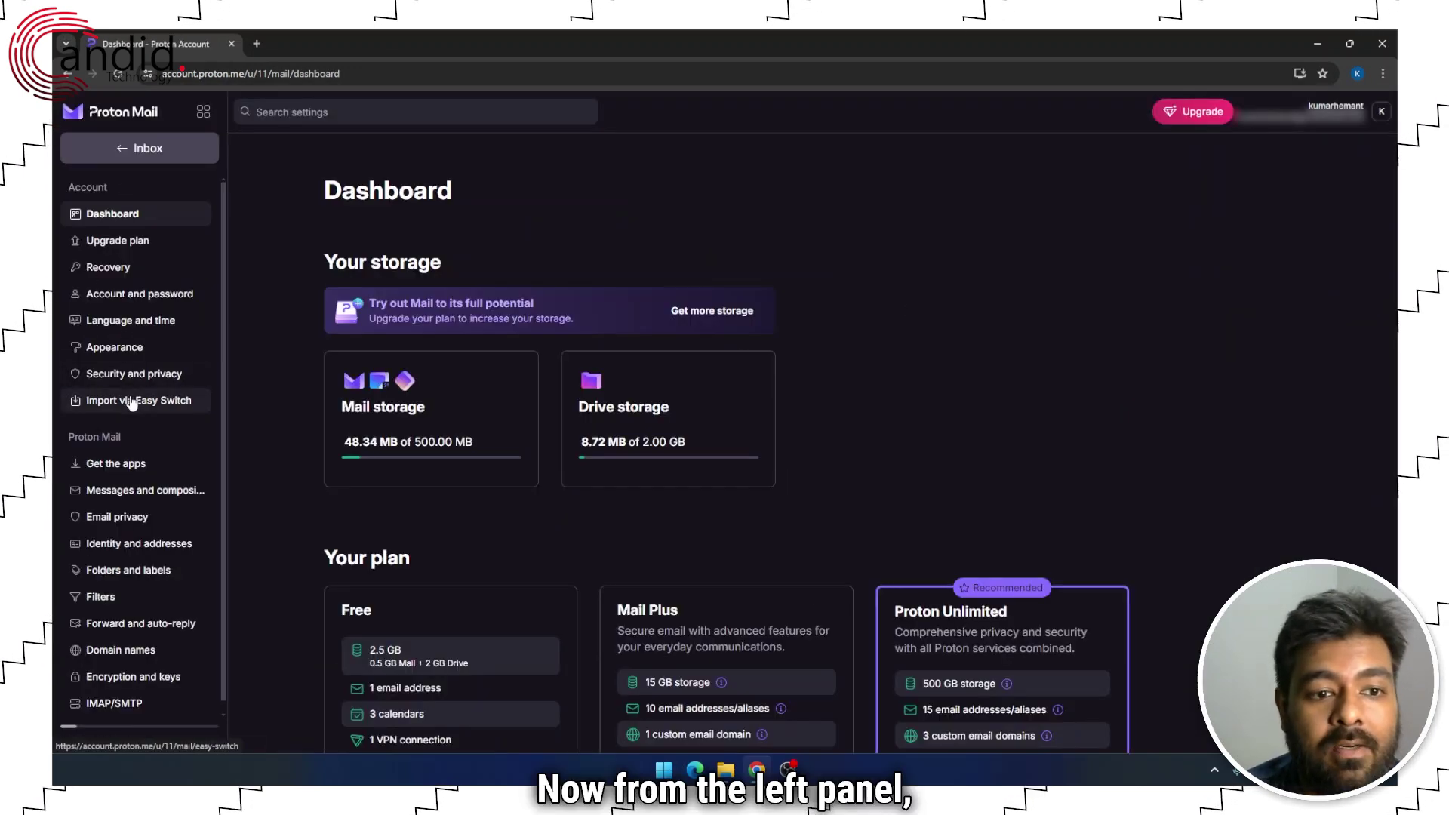
From Easy Switch, start a Google import with only Calendar selected
click(131, 400)
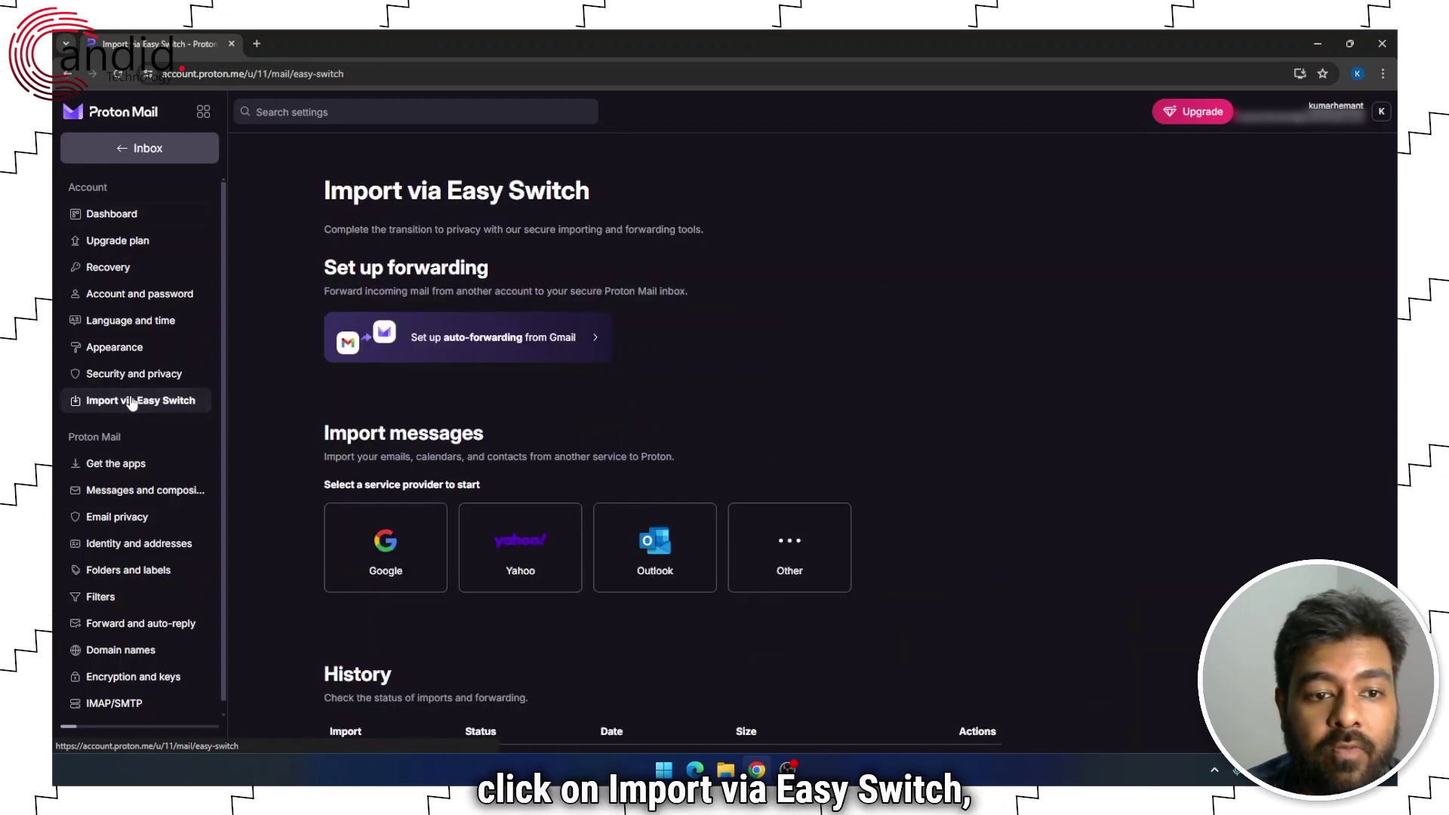
click(428, 553)
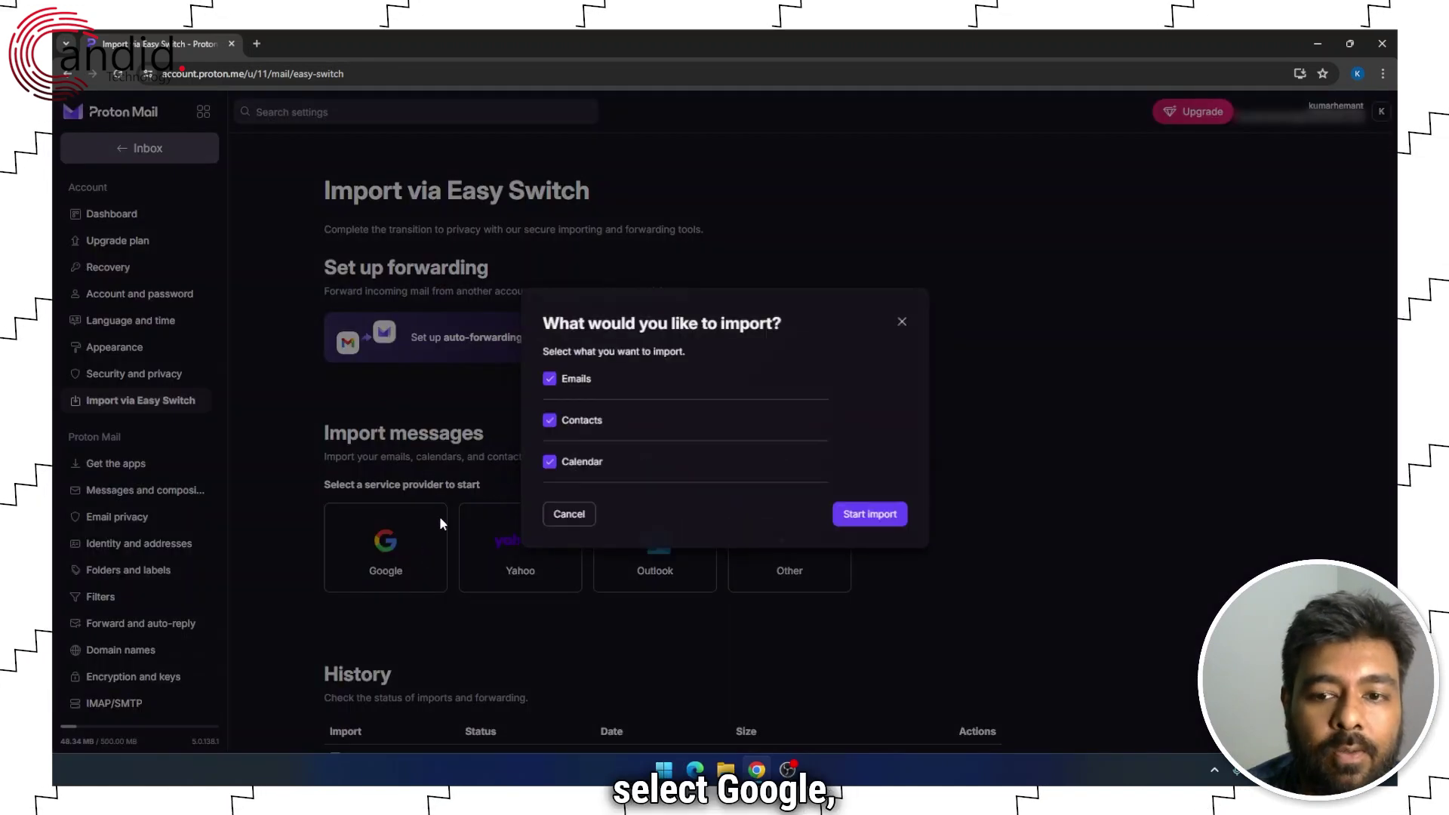
click(545, 425)
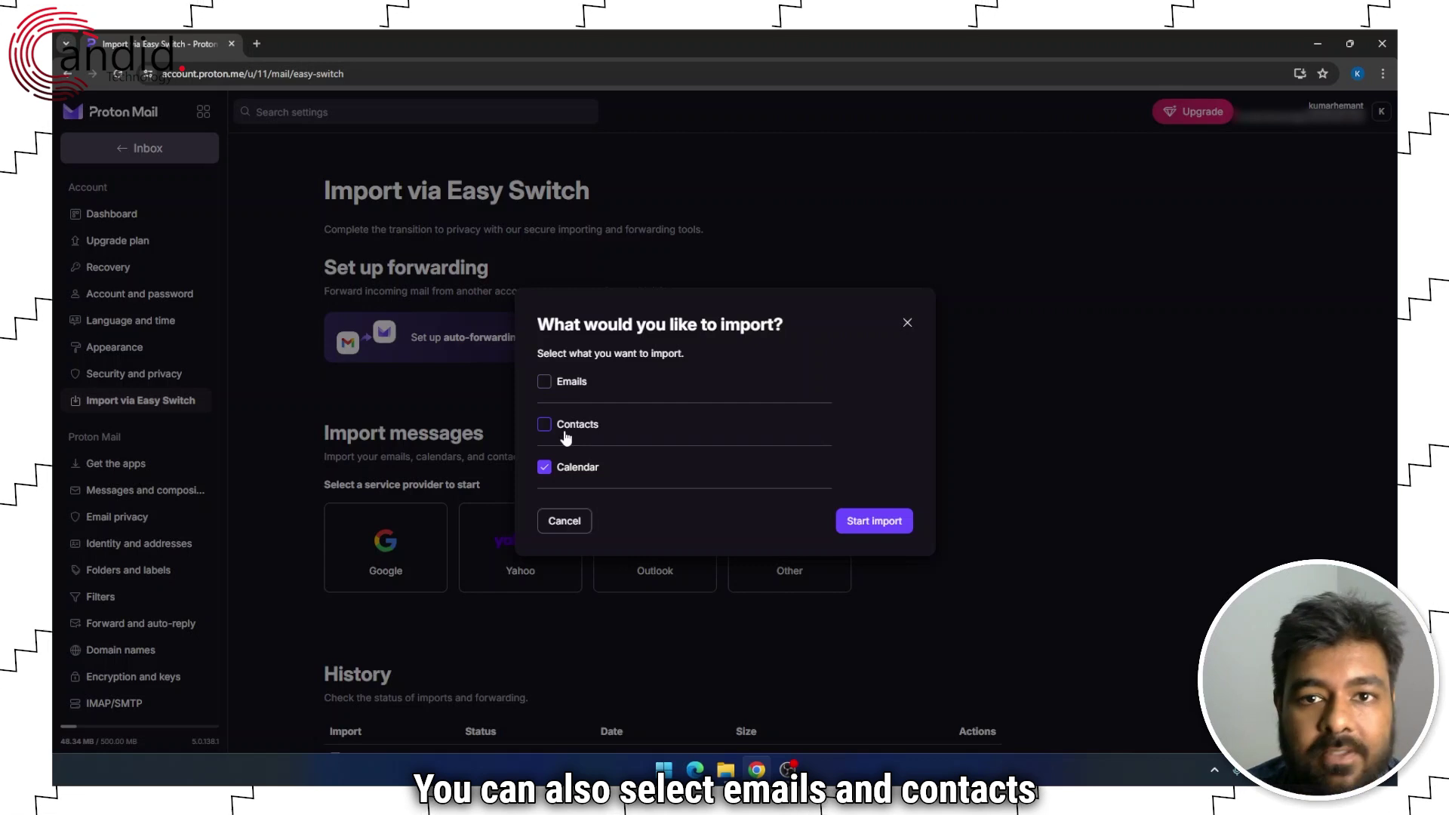
click(842, 524)
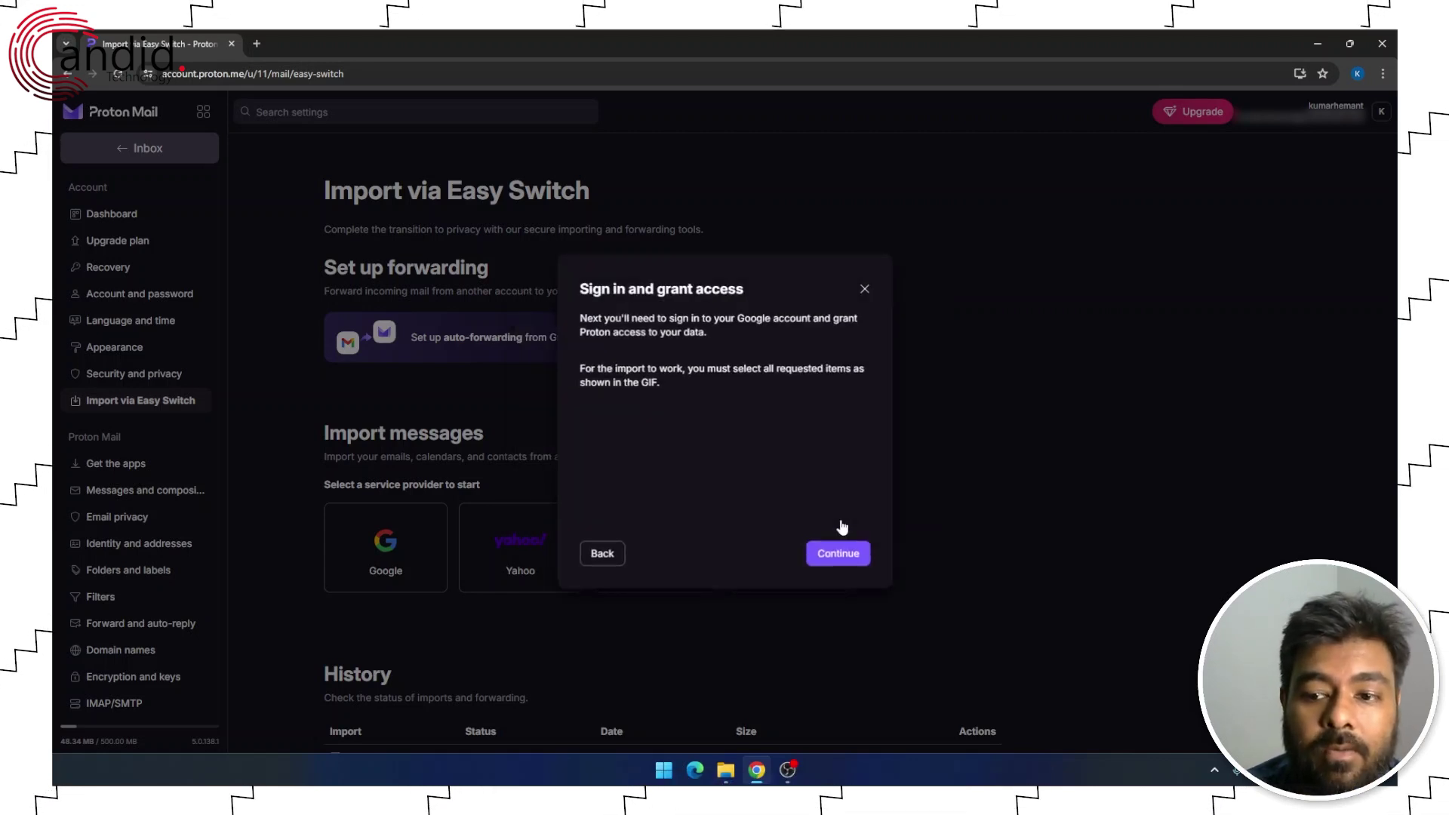
Sign in with the existing Google account and grant Proton calendar access
click(838, 565)
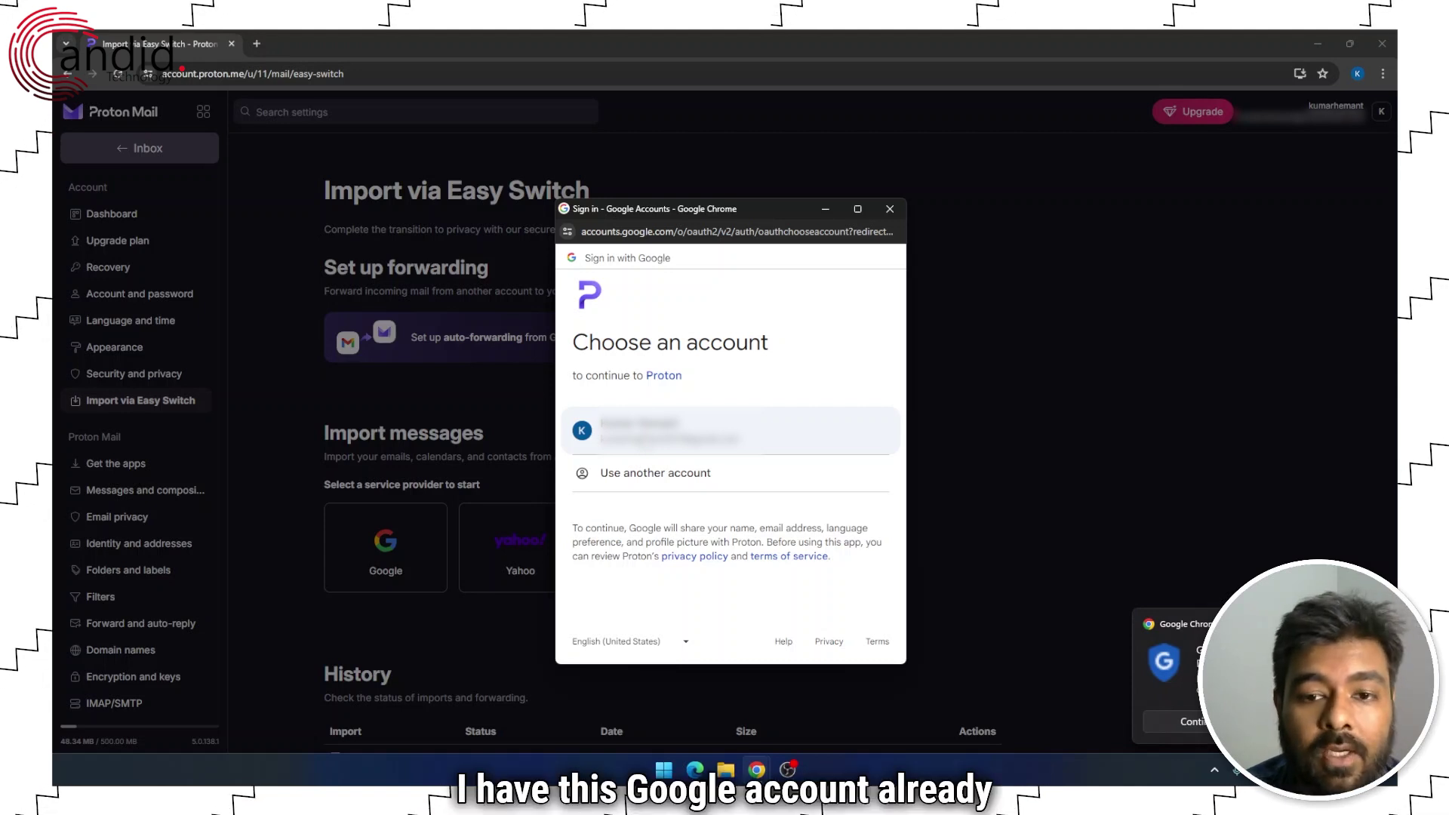
click(645, 436)
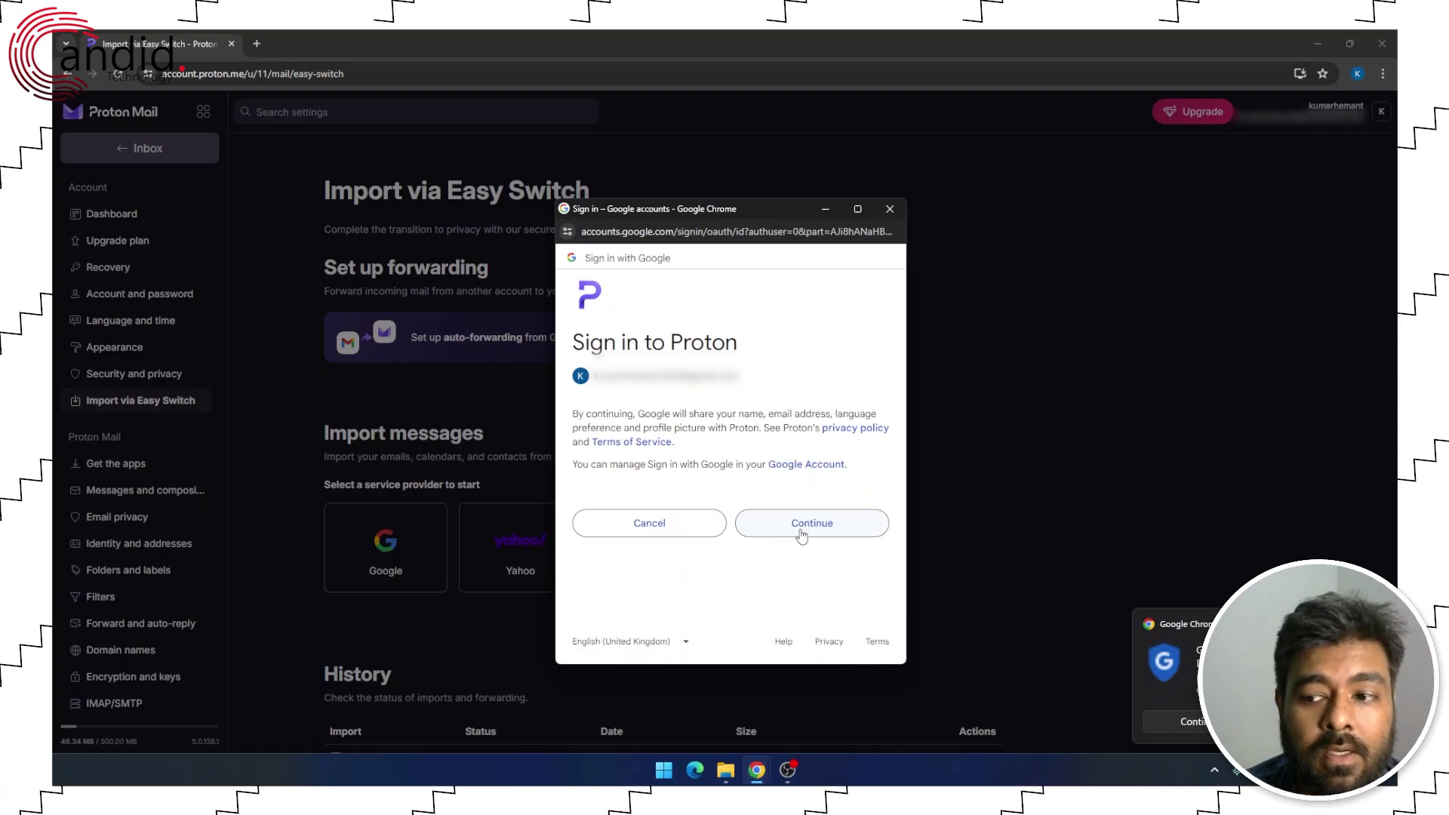
click(800, 524)
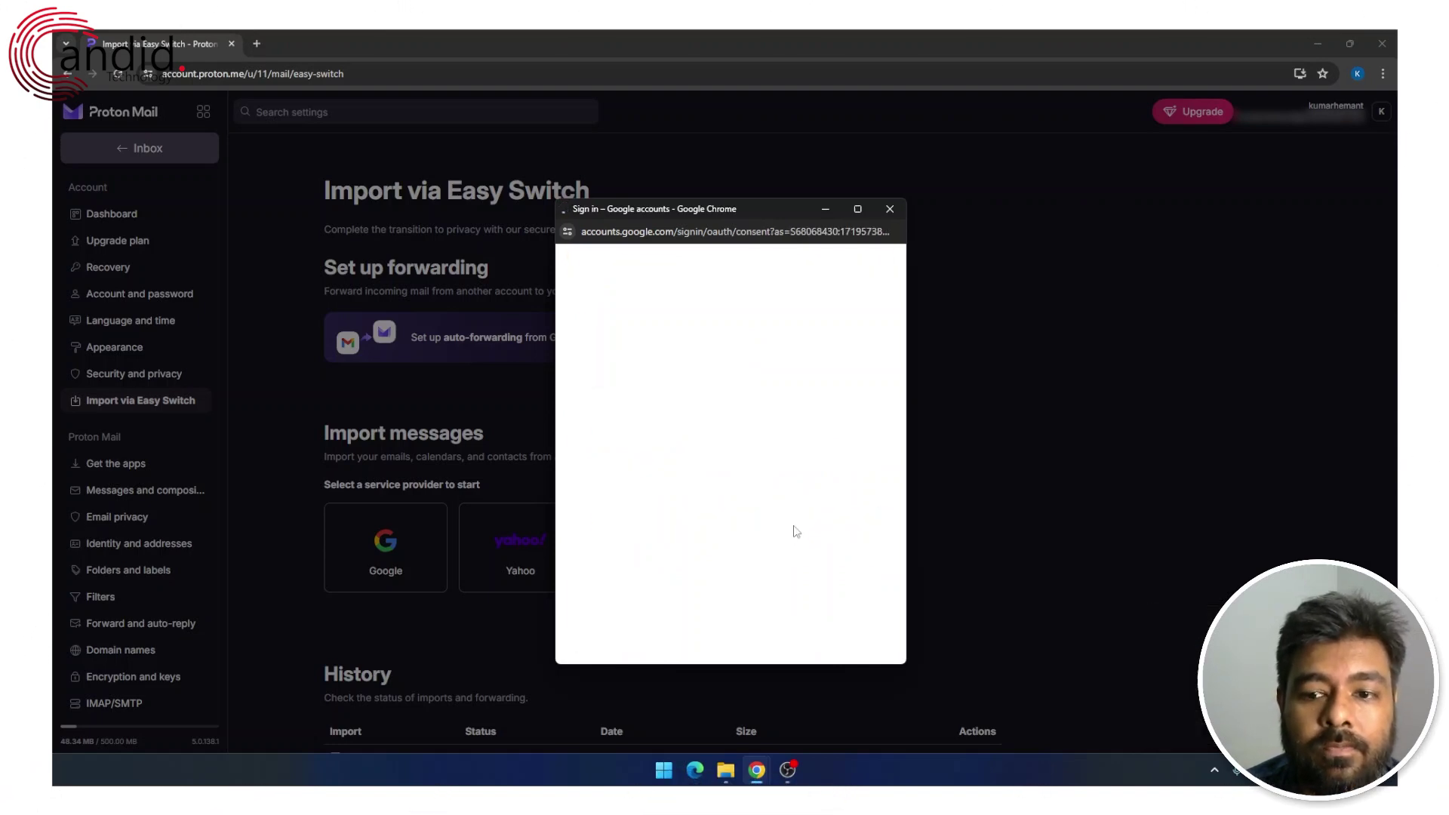
scroll(787, 515, down, 1)
scroll(787, 515, down, 3)
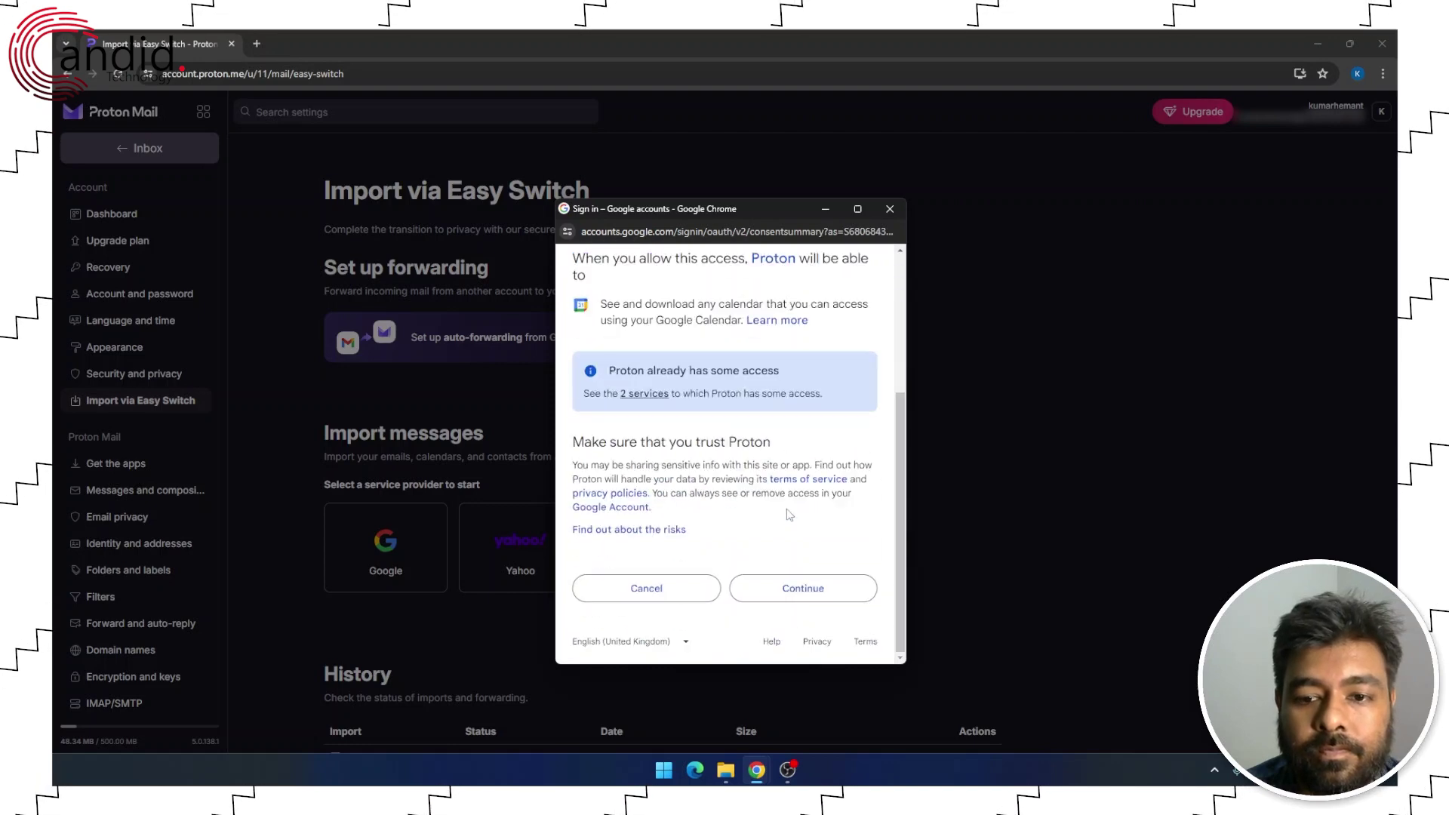
click(800, 601)
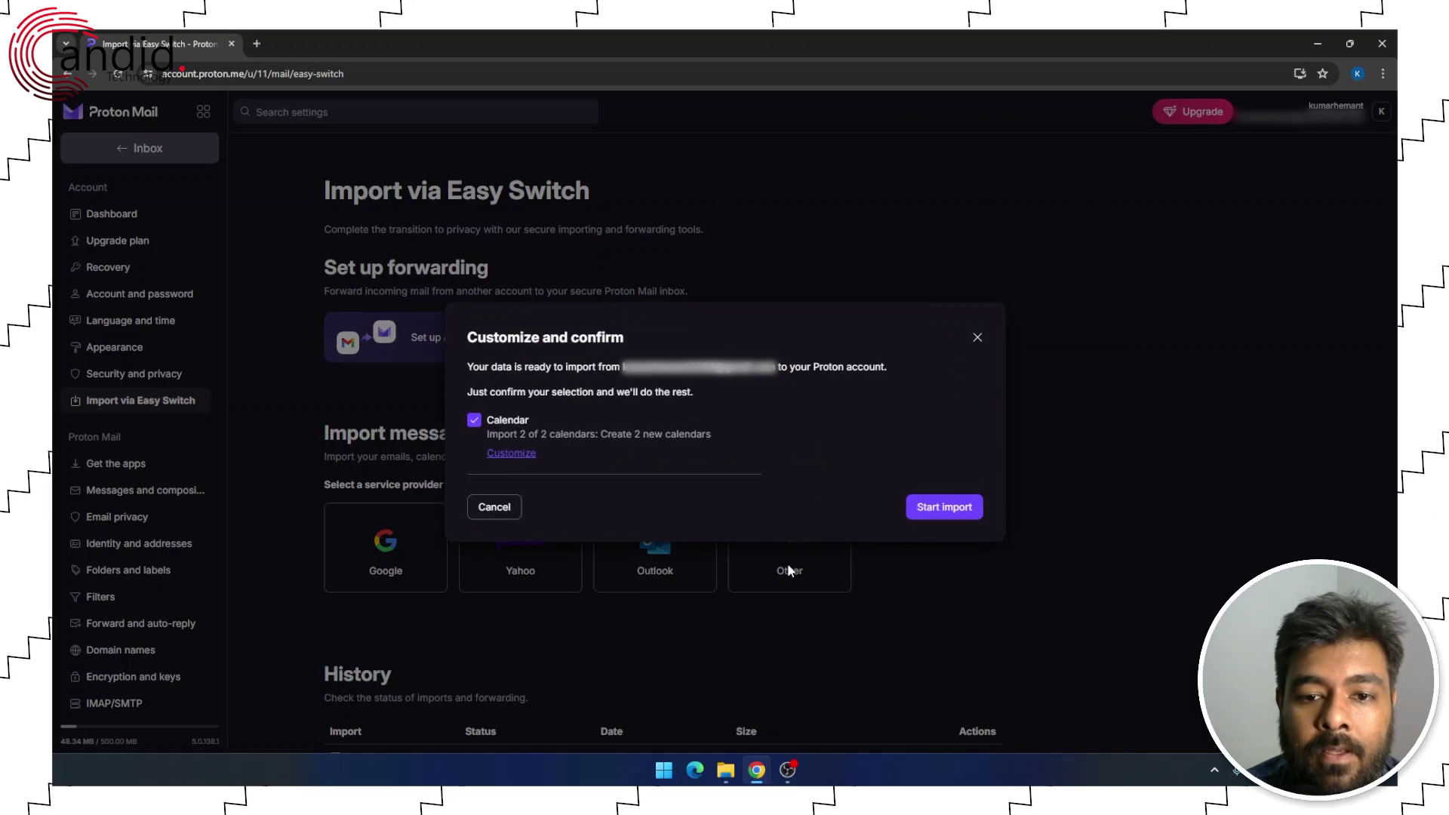
Confirm importing the 2 calendars and close the in-progress notice
click(944, 508)
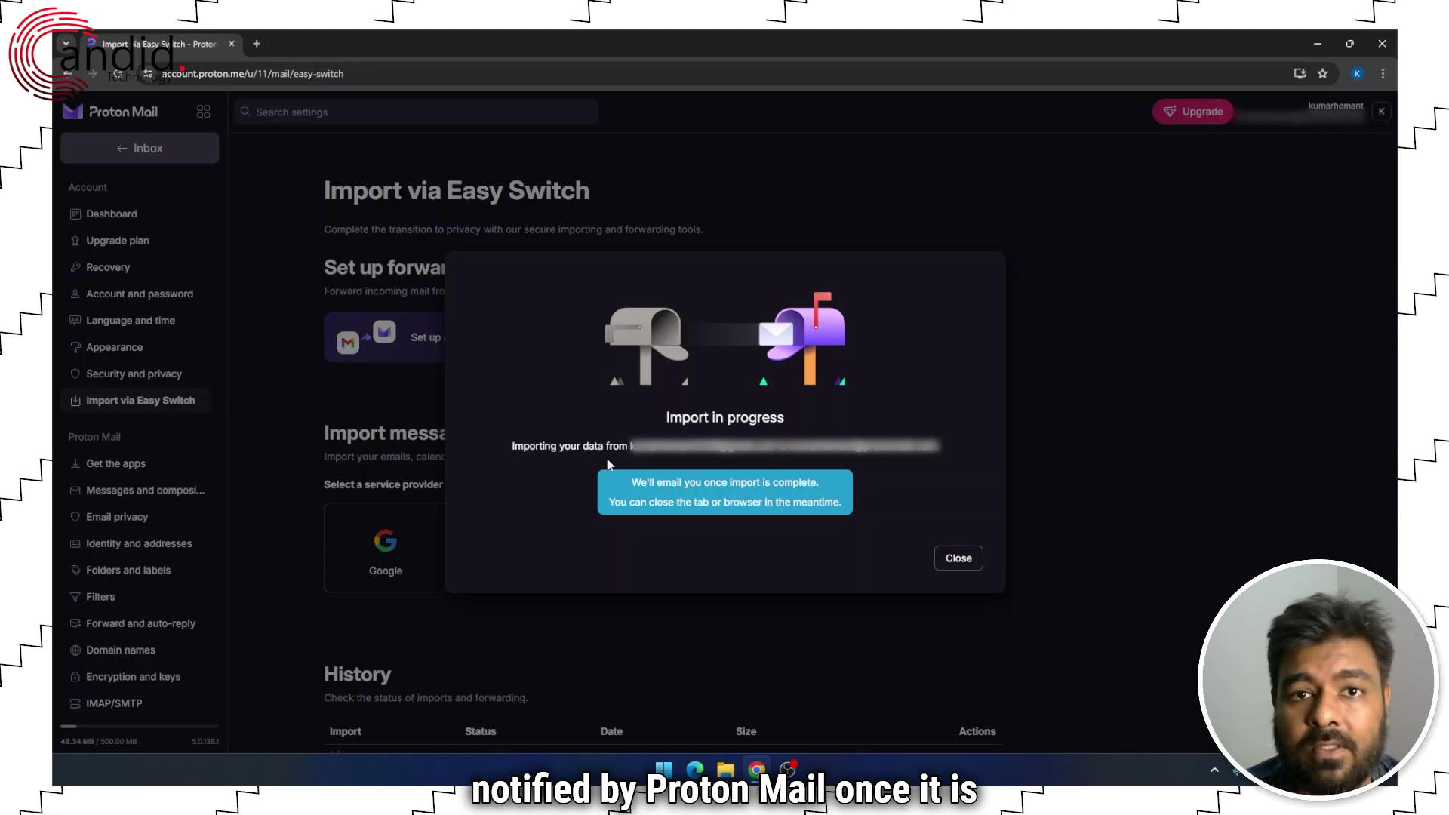
click(949, 560)
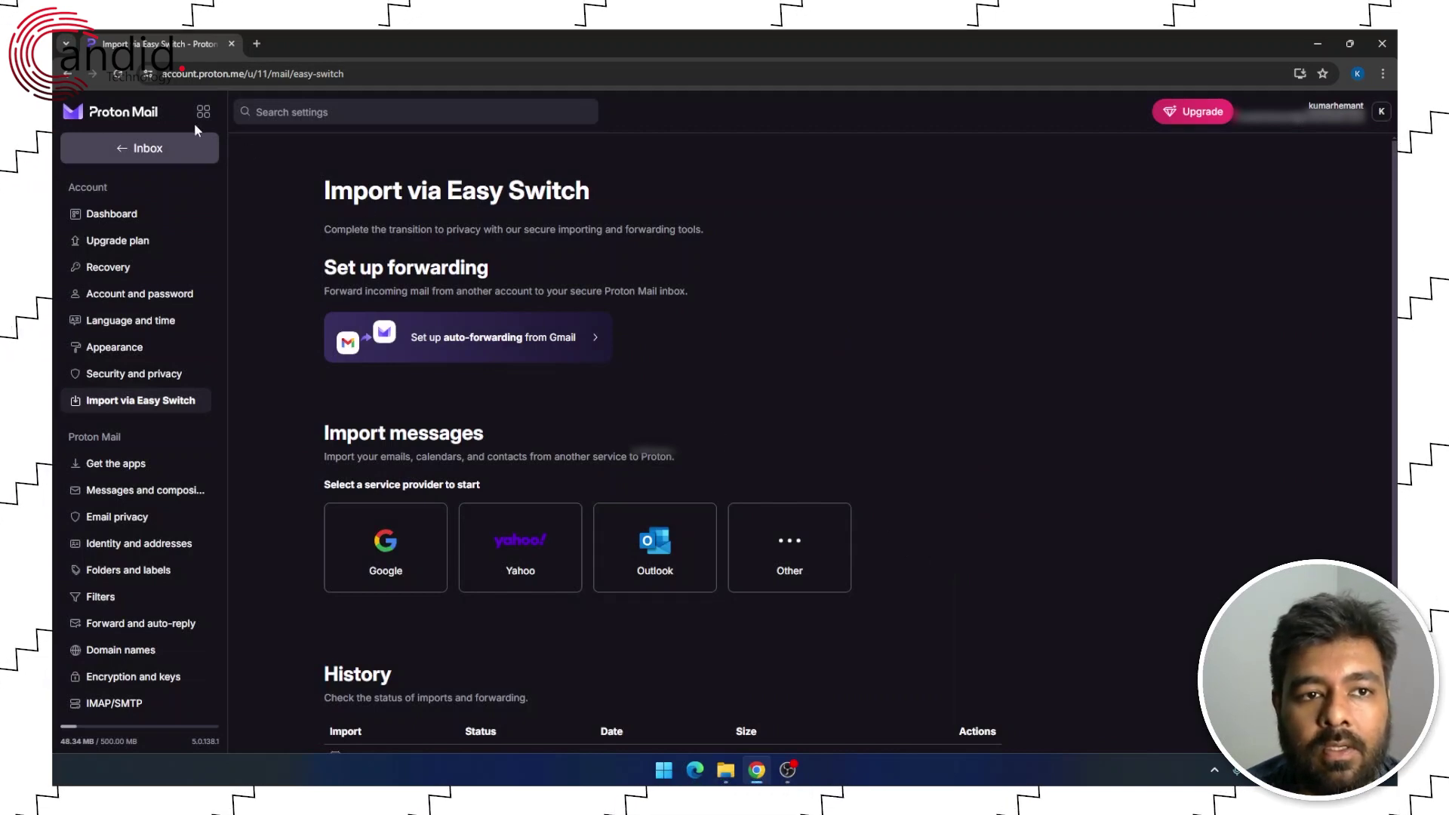
Back in the inbox, read the 'Done! Proton completed your calendars import' email
click(104, 114)
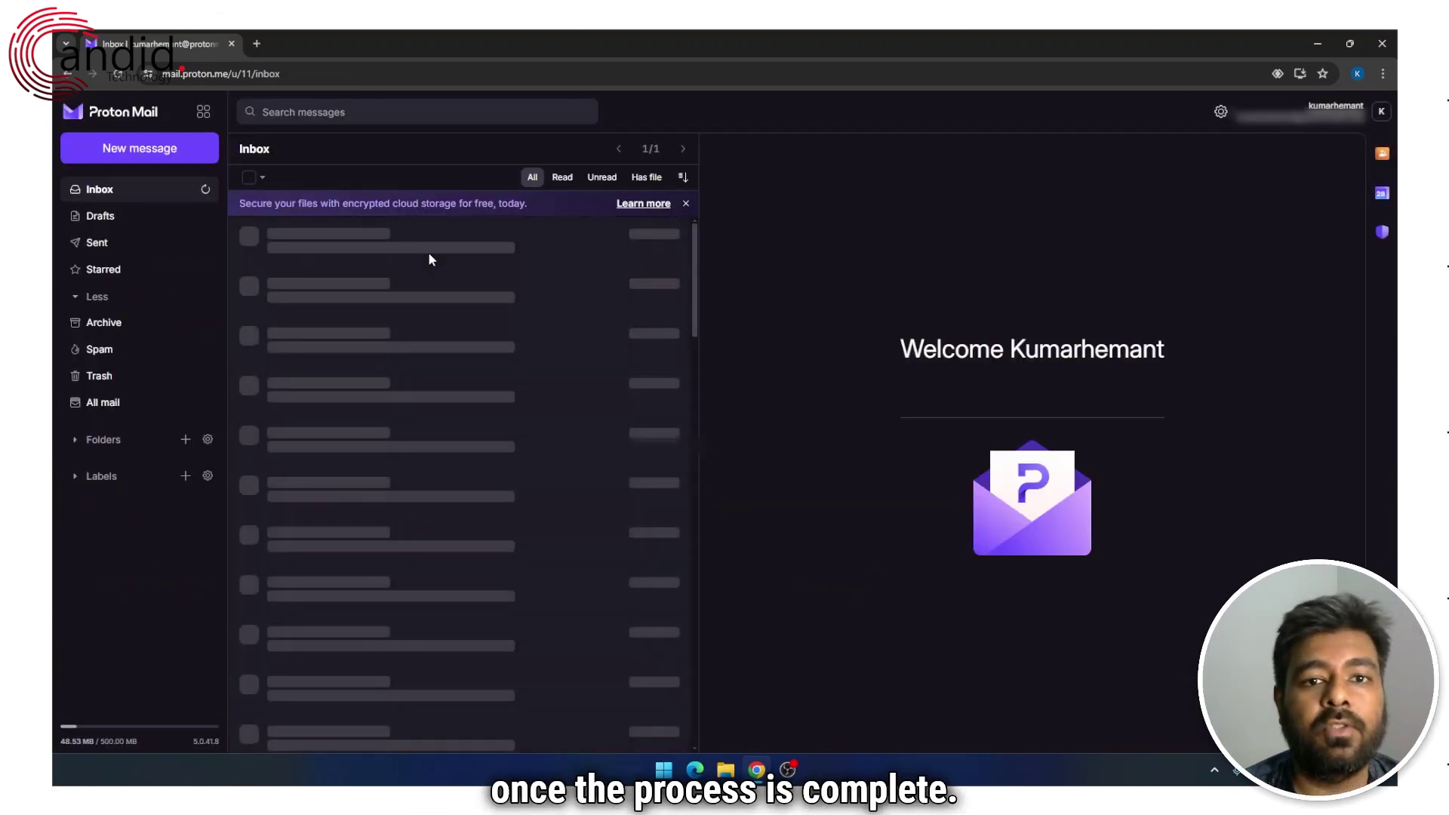
click(420, 251)
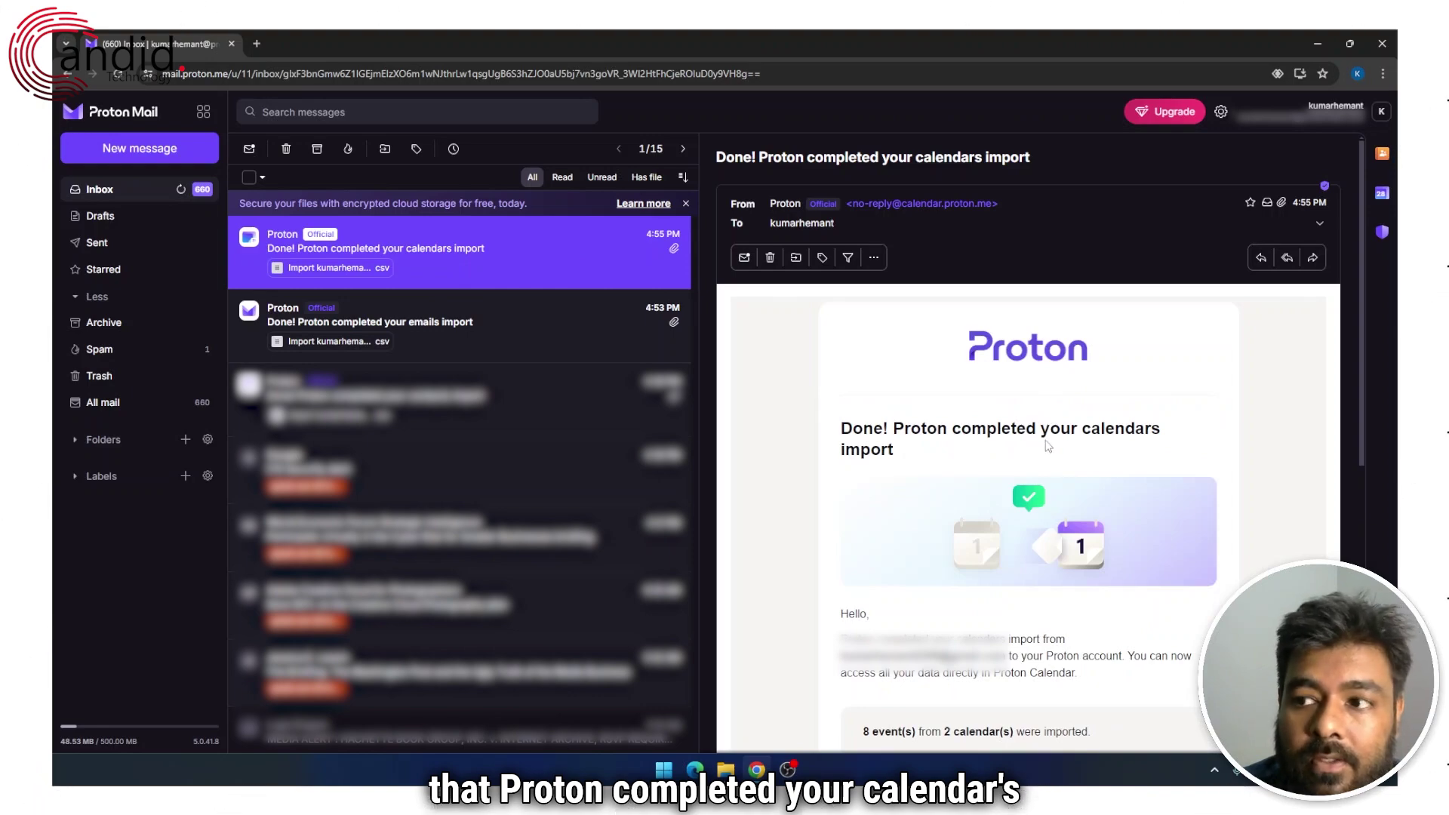
scroll(1048, 446, down, 5)
scroll(1043, 453, up, 2)
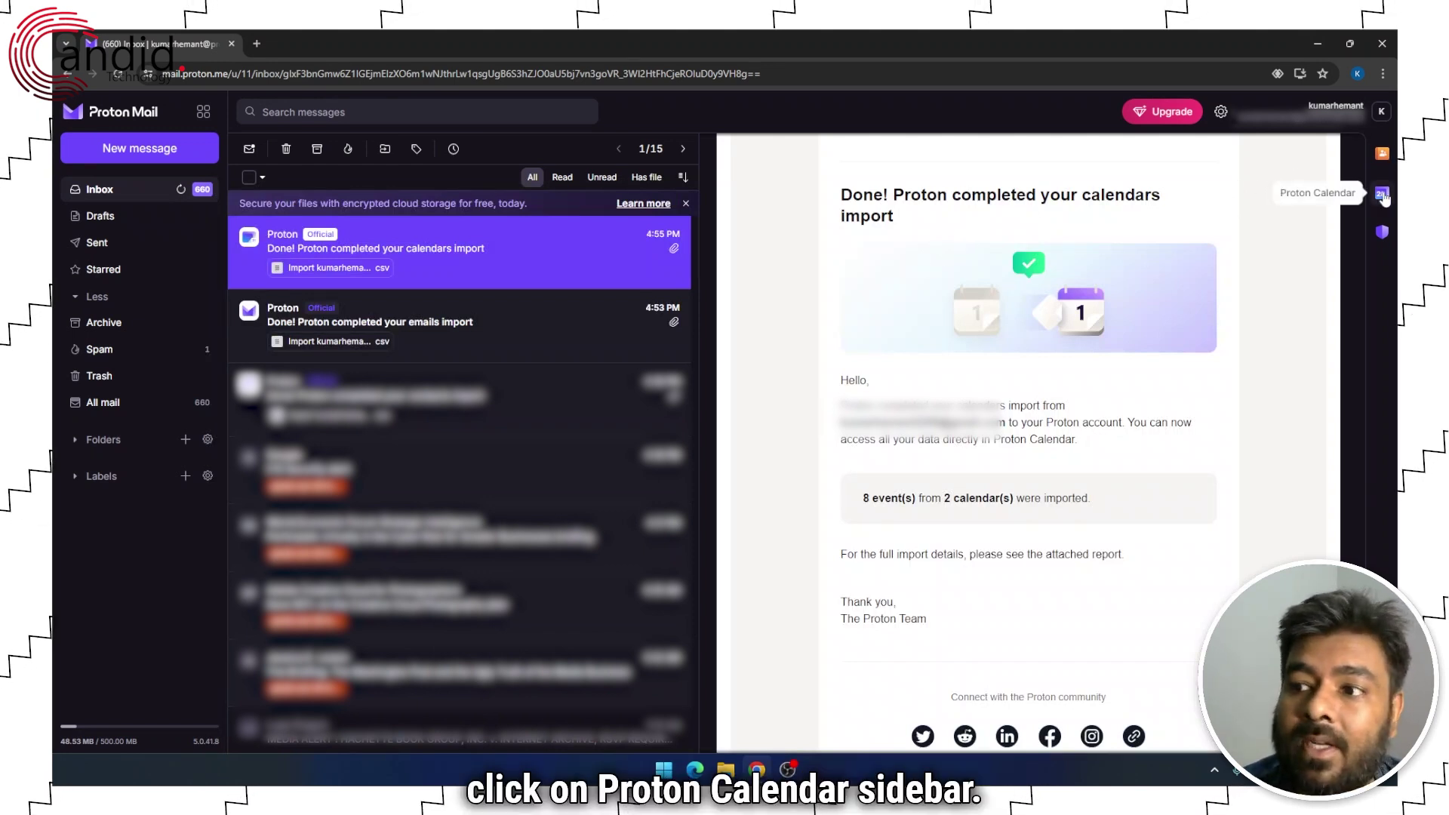
Show the Proton Calendar panel with the Jun 28, 2024 Meeting and Shooting events
click(1382, 194)
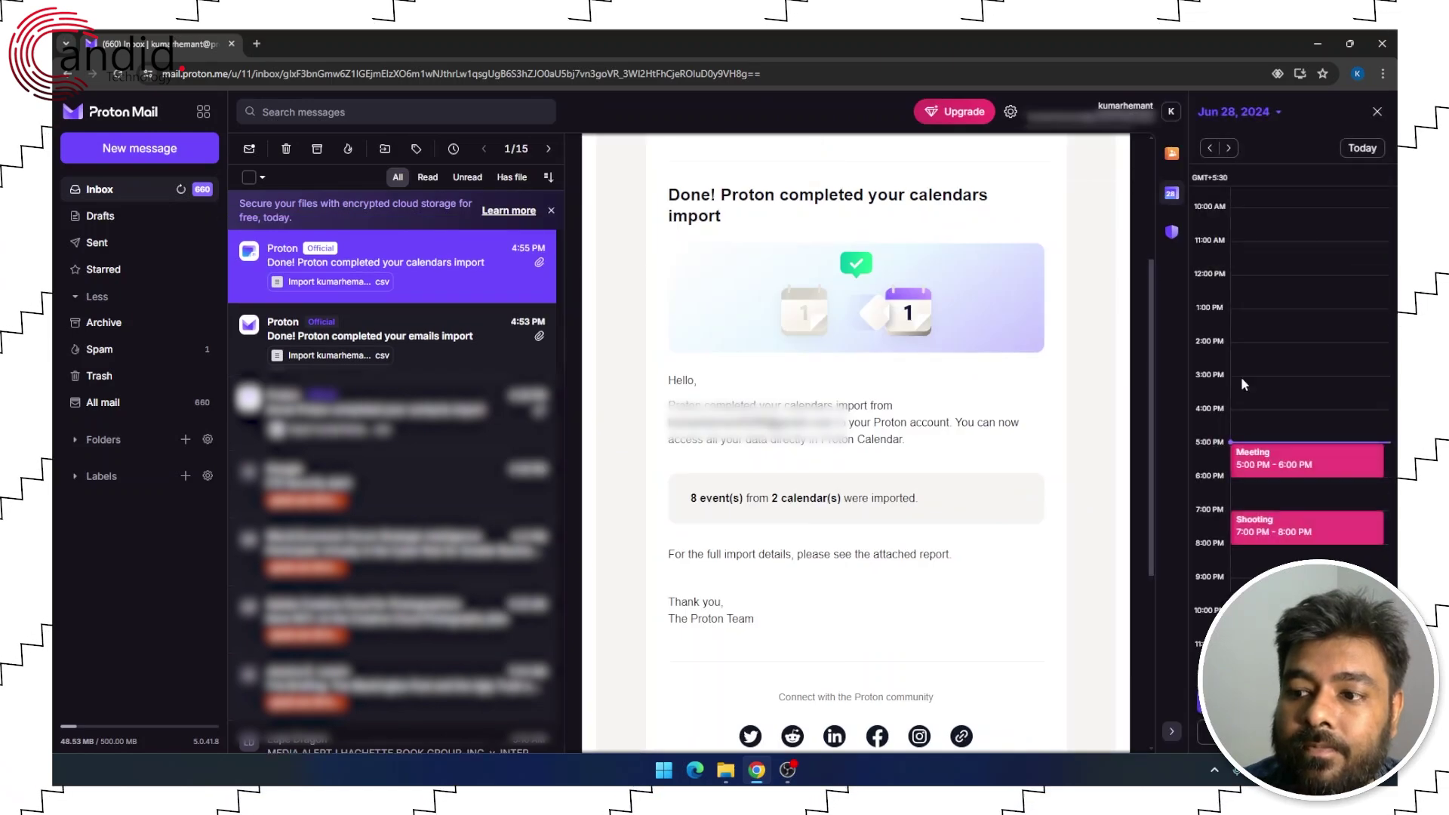